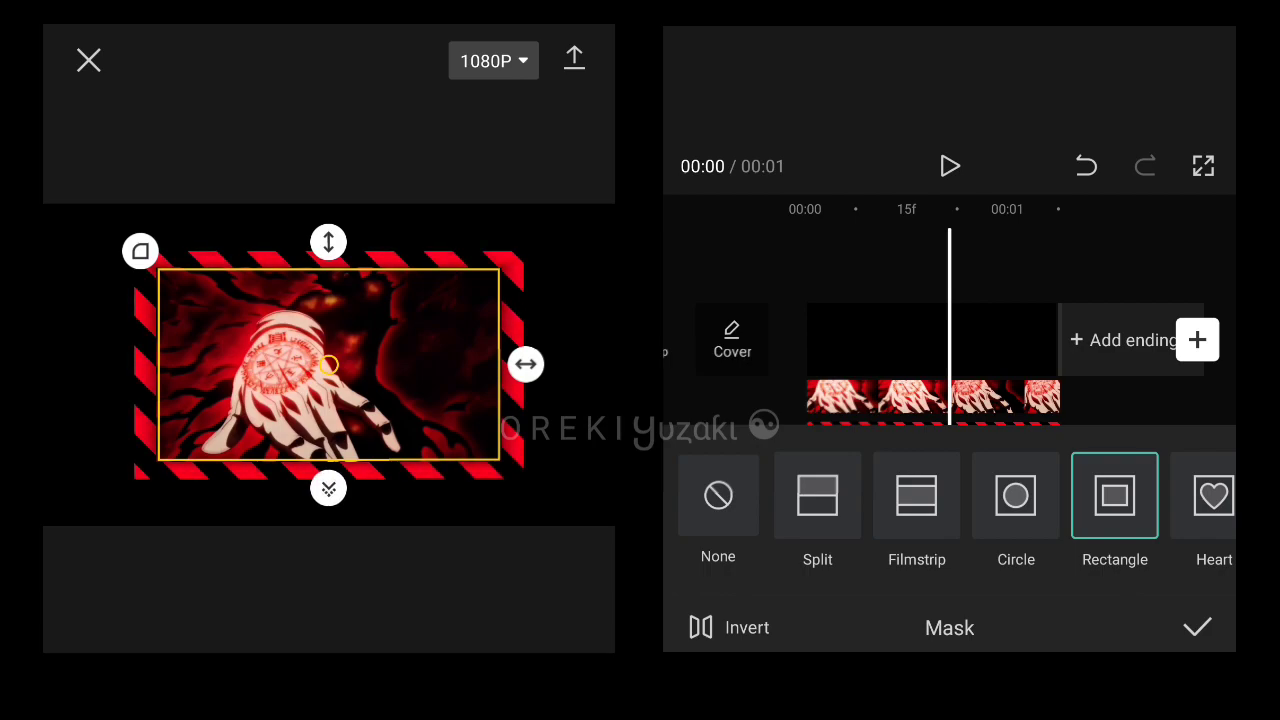
Confirm the rectangle mask, preview the bordered clip, and export it.
click(1197, 627)
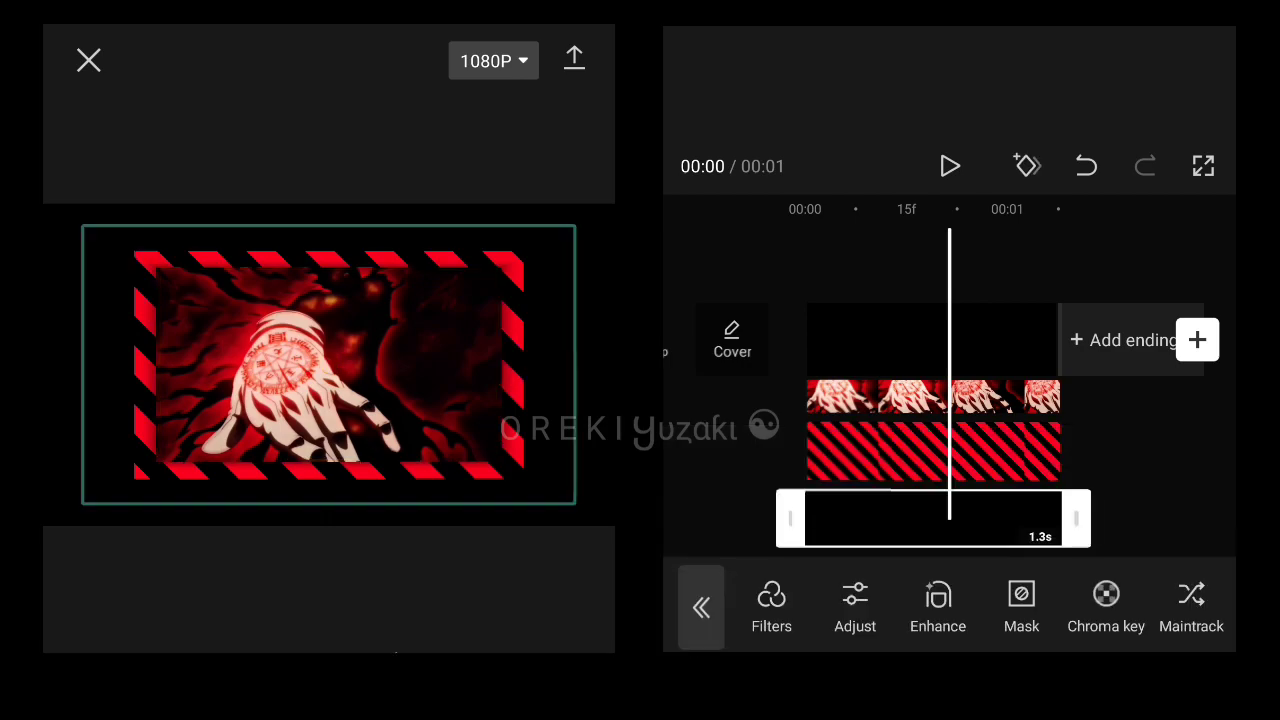
click(700, 606)
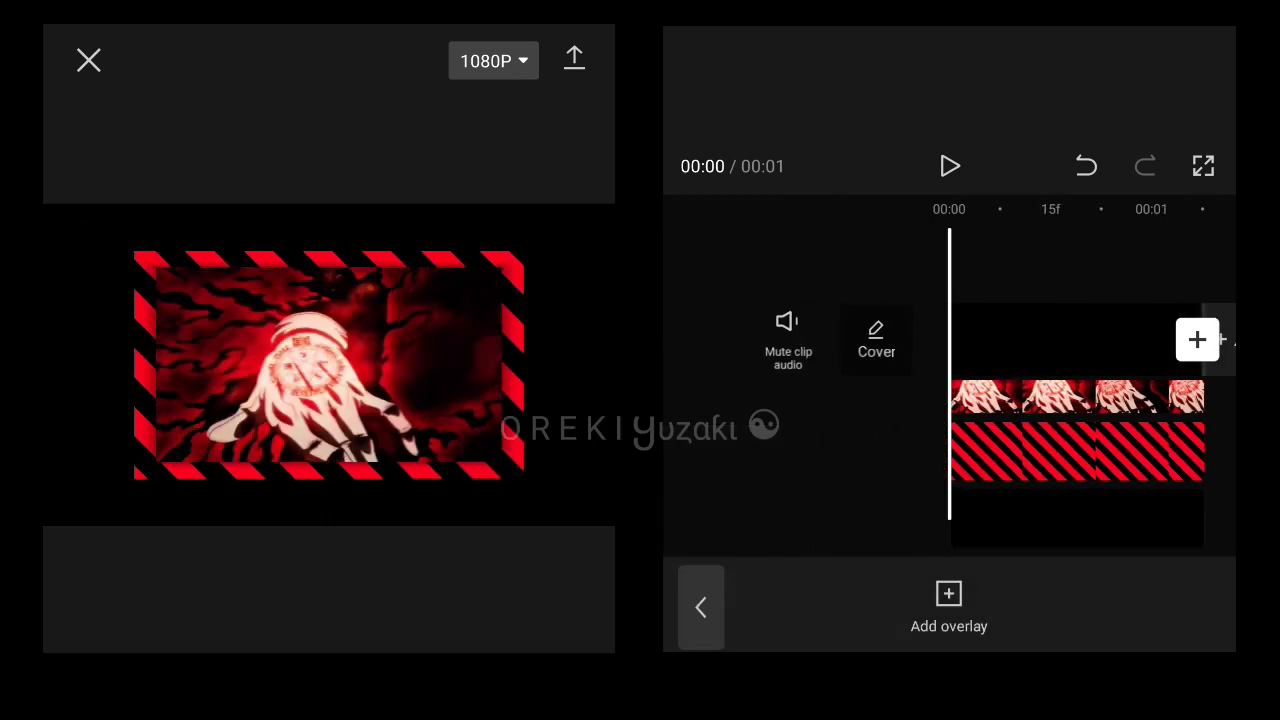
click(950, 166)
click(574, 57)
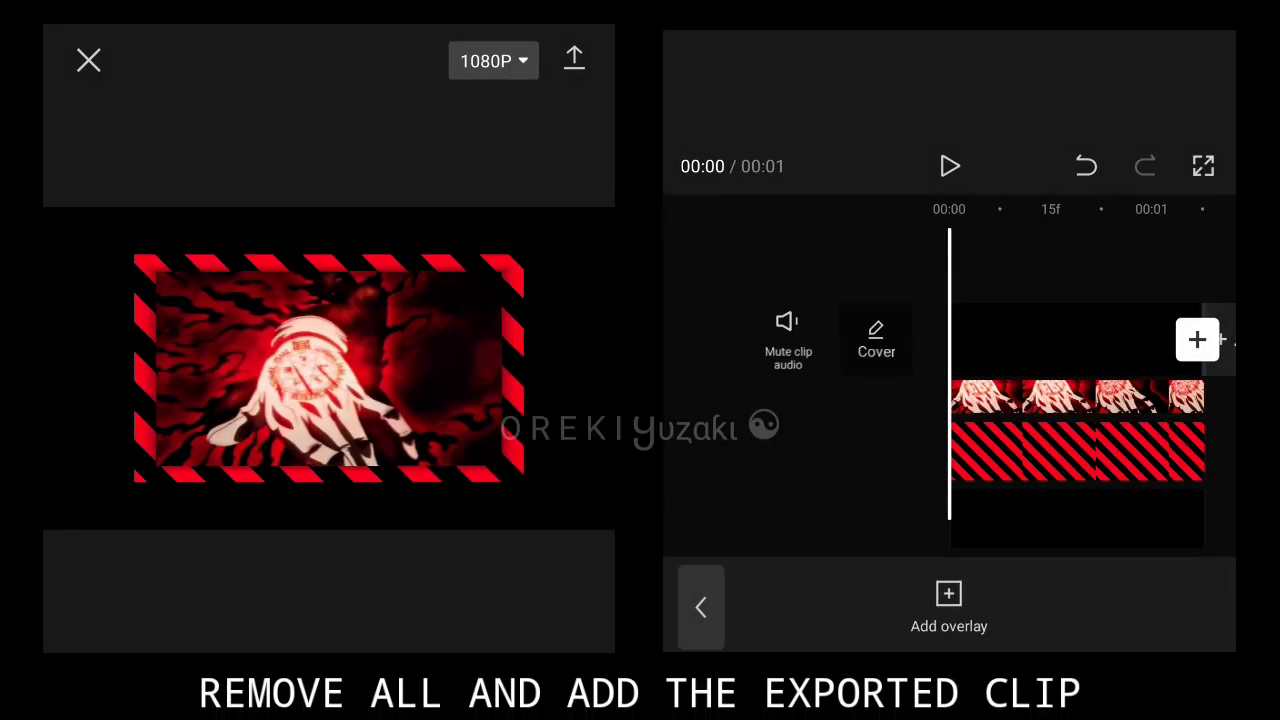
Delete the striped border overlay and the original main clip from the timeline.
click(1077, 450)
click(1197, 605)
click(1077, 410)
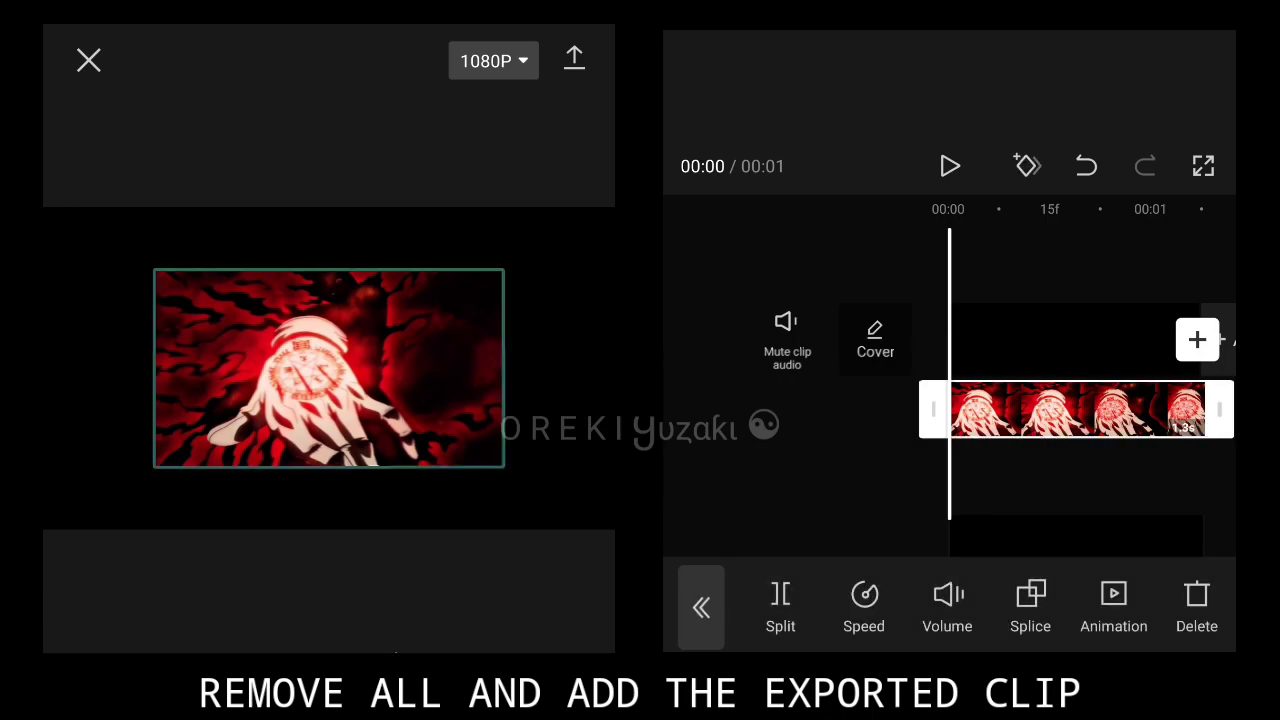
click(1197, 605)
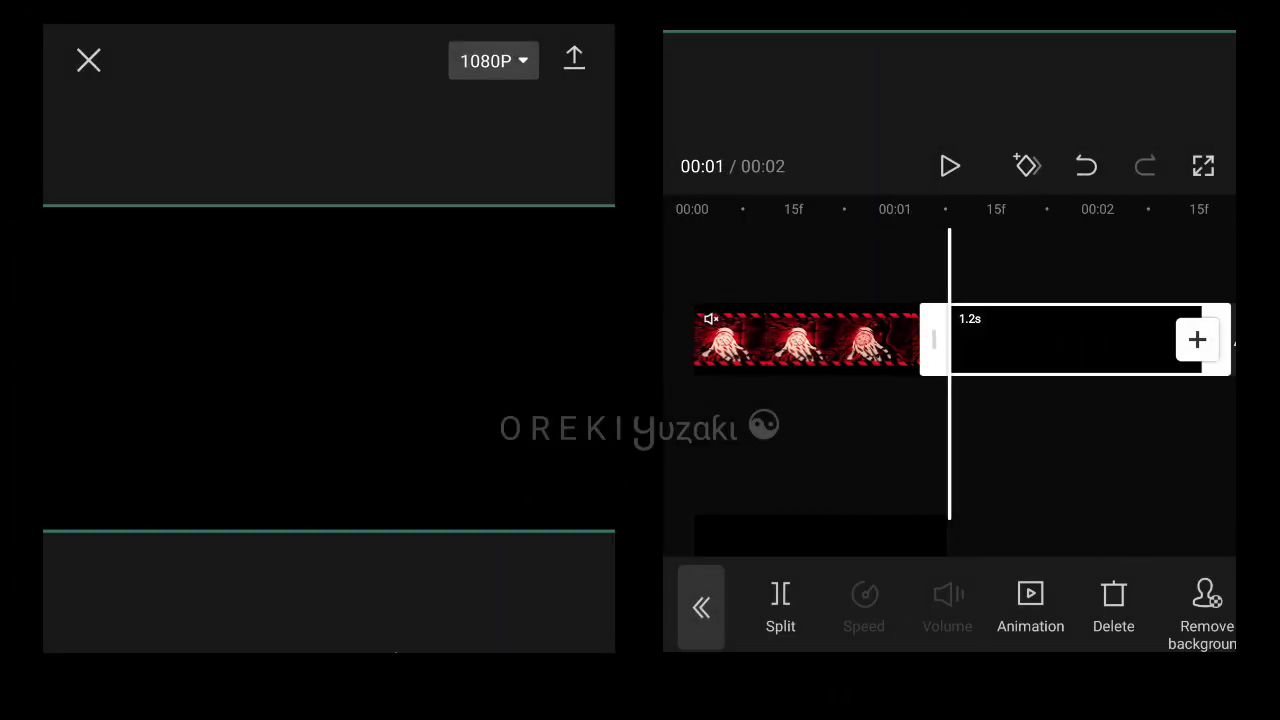
Remove the empty 1.2s black clip and open animation options for the exported bordered clip.
click(1113, 605)
click(827, 527)
click(1100, 450)
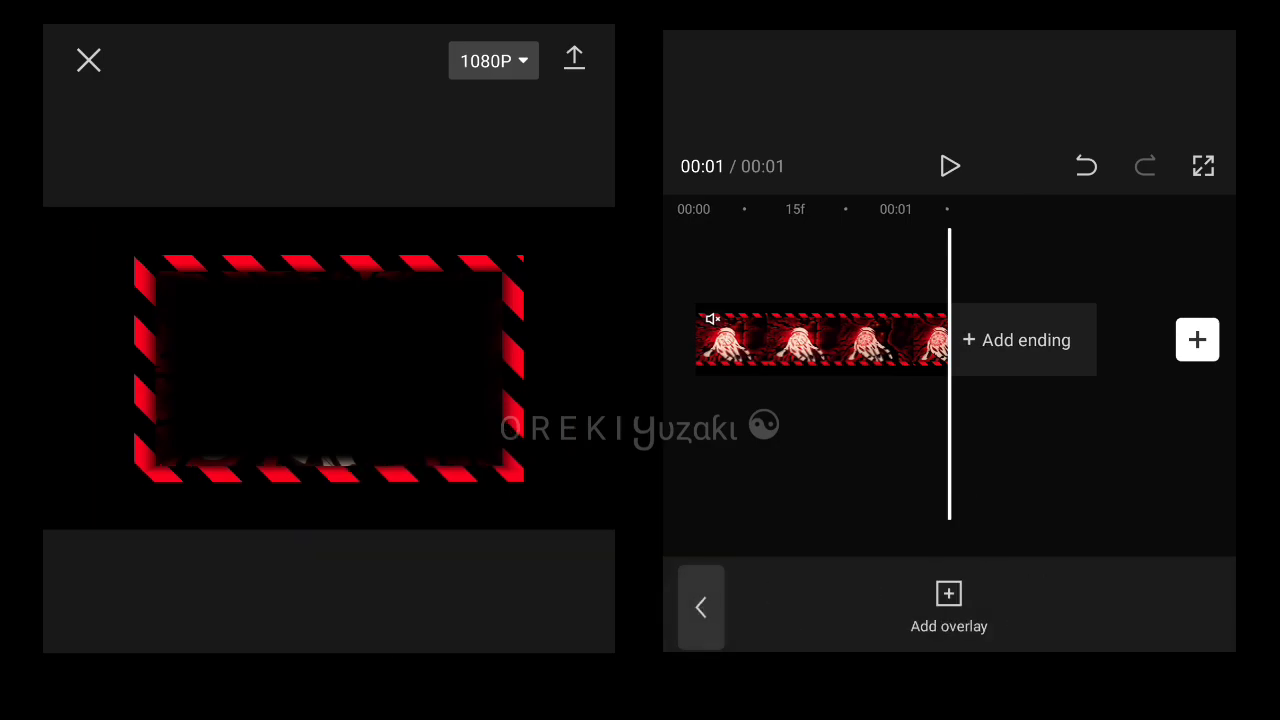
scroll(820, 340, left, 3)
click(1070, 340)
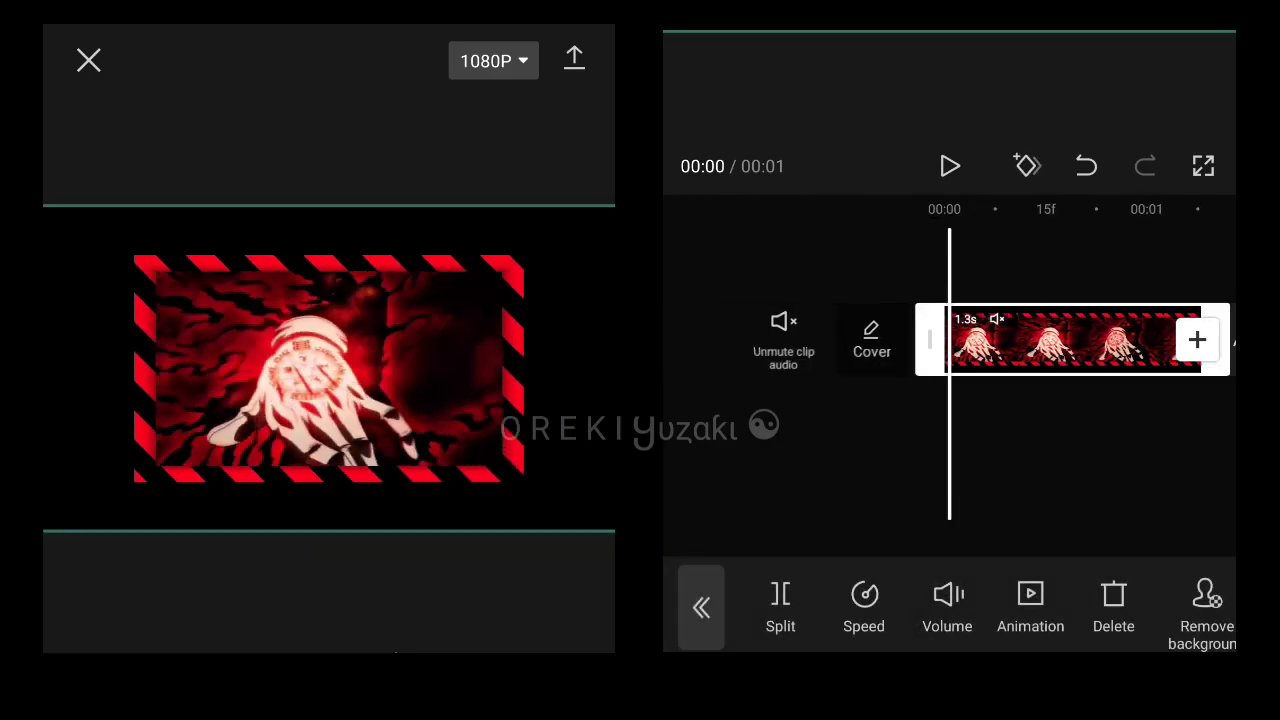
click(1030, 605)
Apply the Zoom 1 In animation at about 0.5s and preview the result.
click(829, 600)
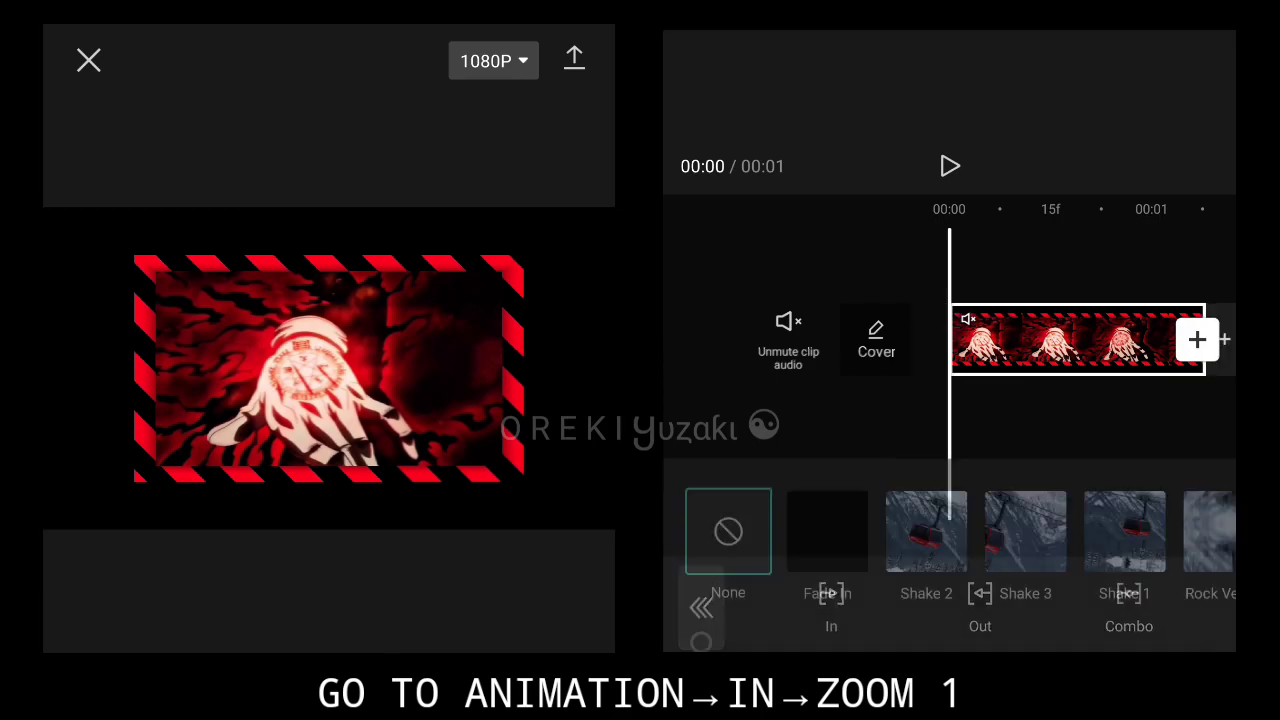
scroll(950, 443, right, 6)
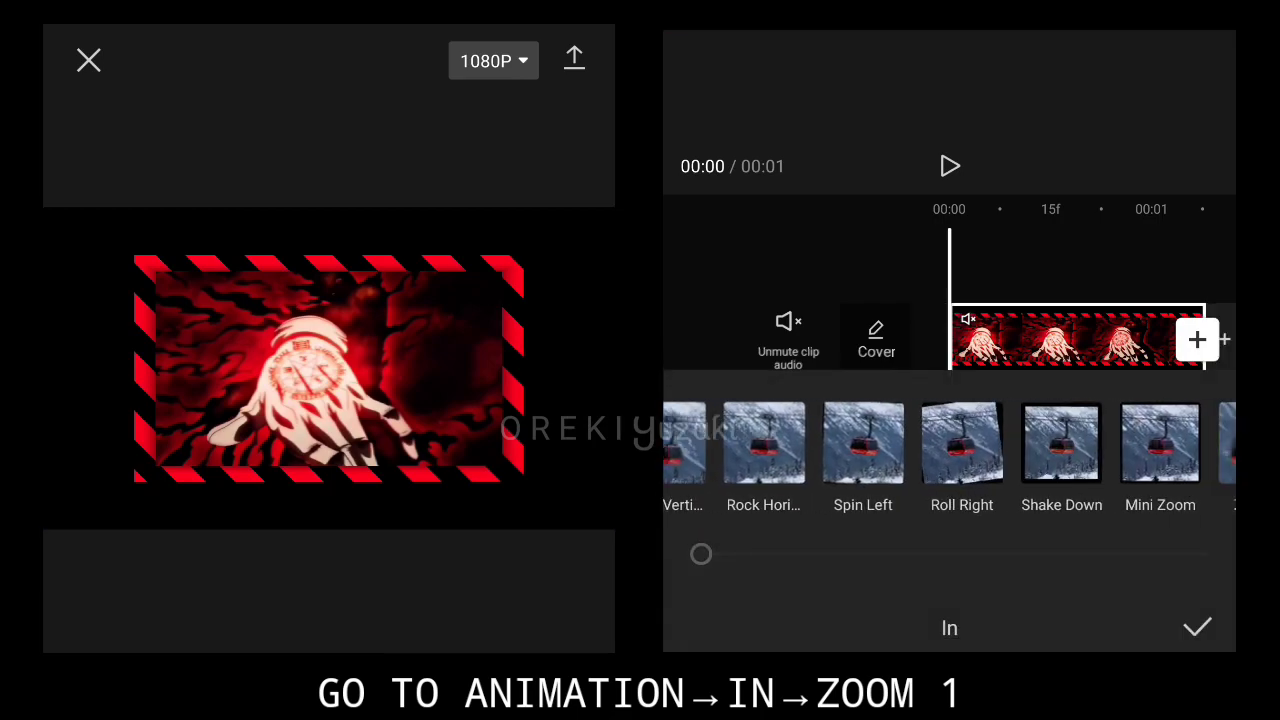
click(1002, 443)
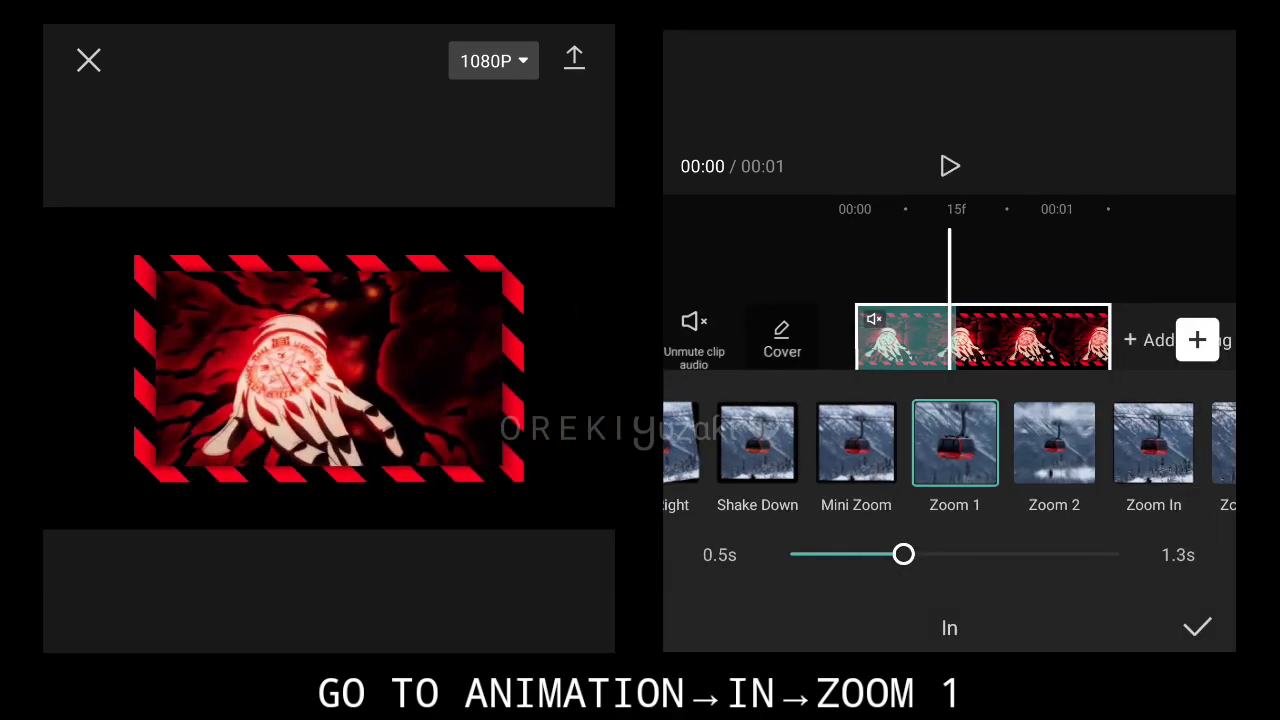
mouse_move(871, 554)
mouse_down()
mouse_move(902, 554)
mouse_move(871, 554)
mouse_up()
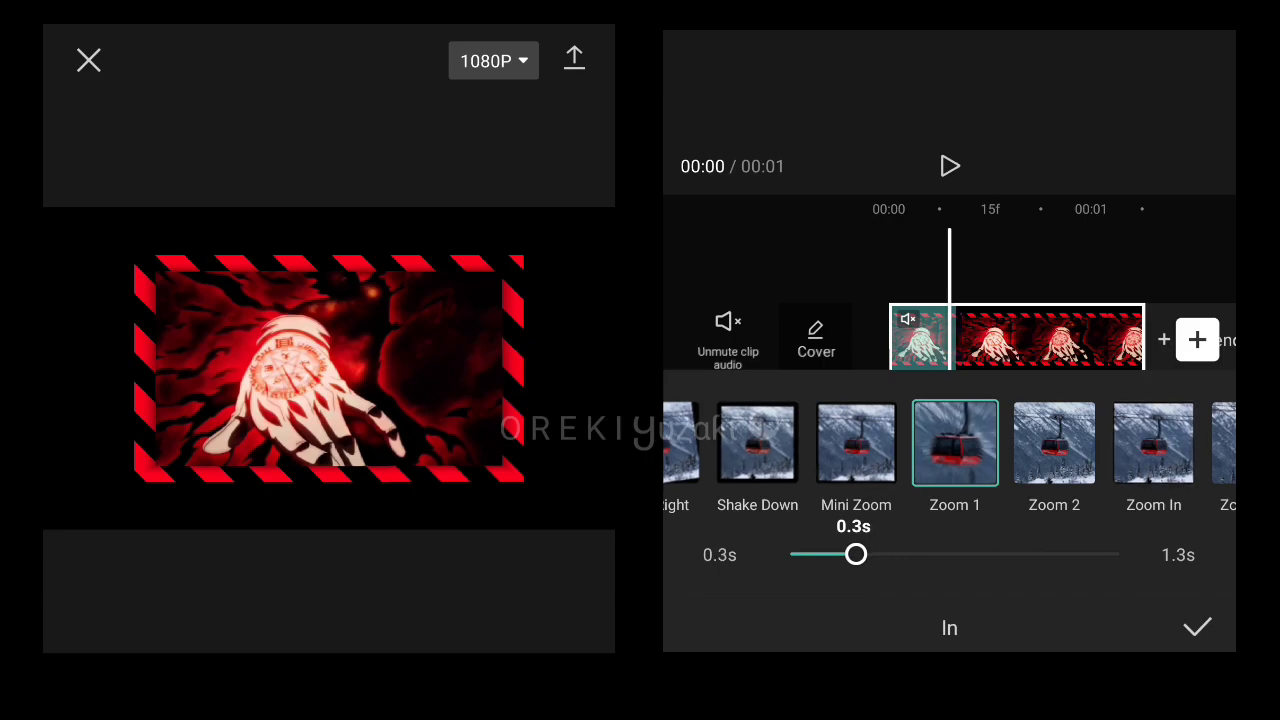
drag(856, 554, 931, 554)
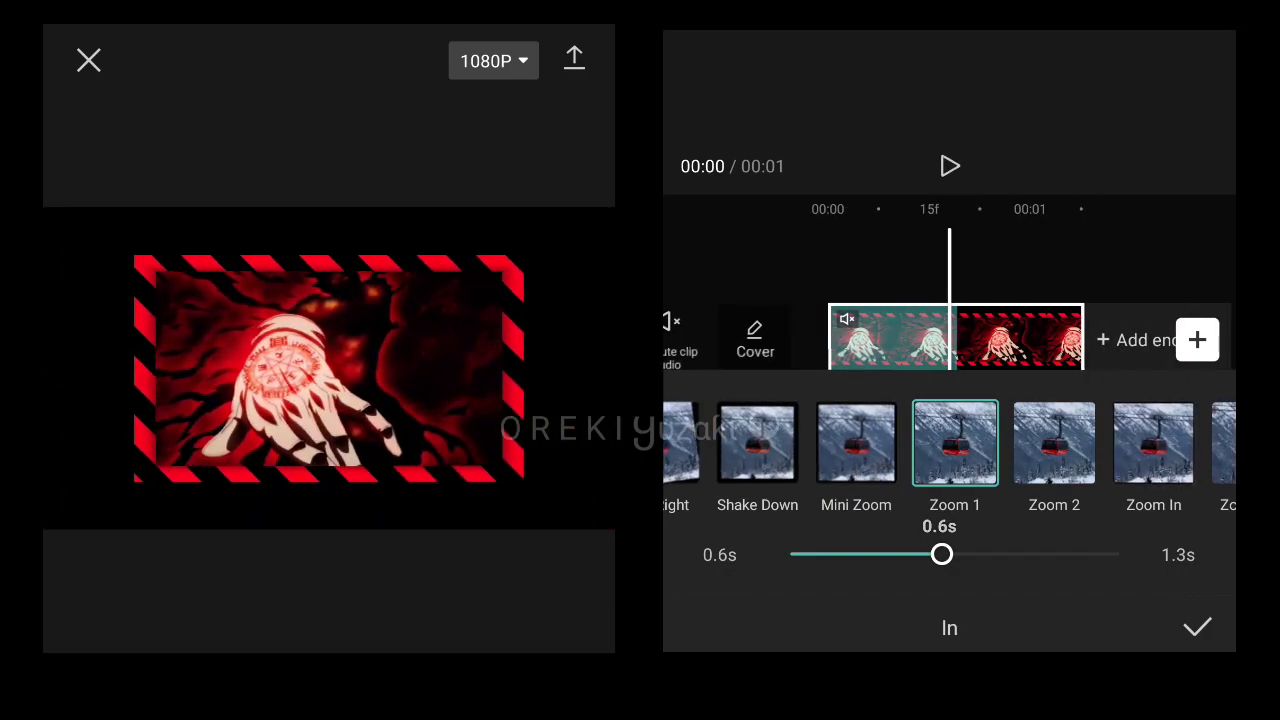
click(1197, 627)
click(700, 606)
click(949, 166)
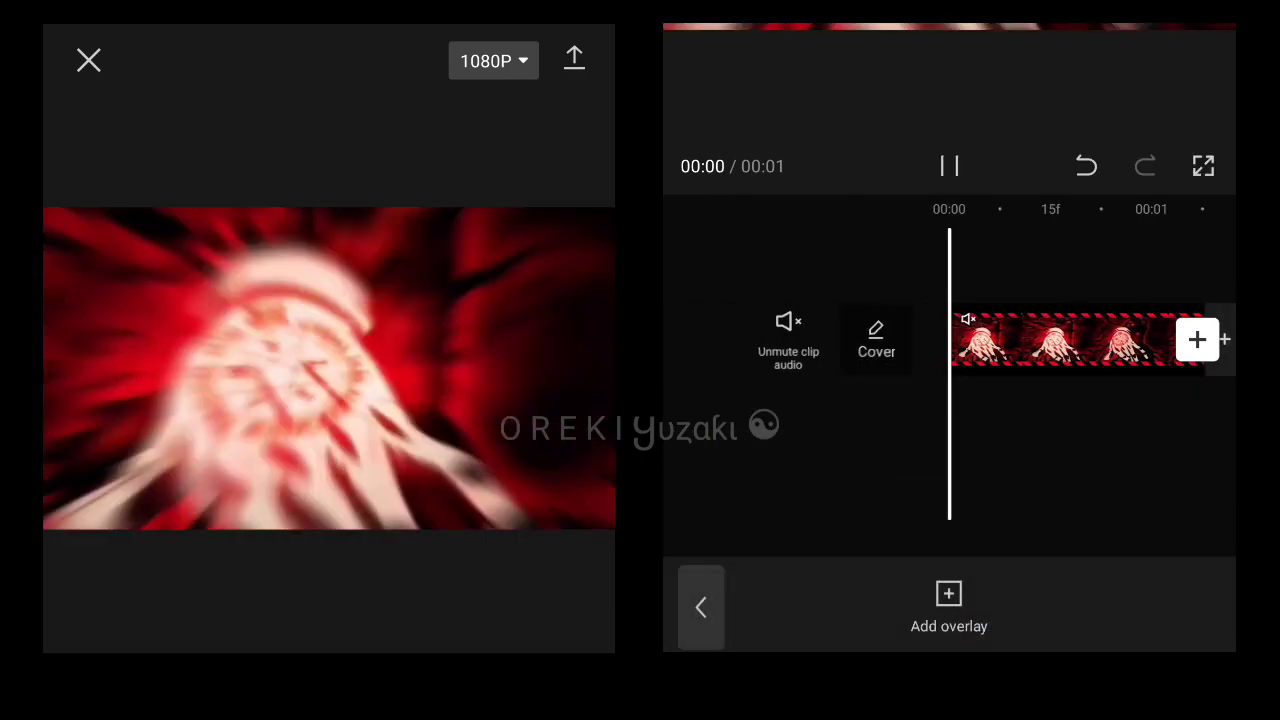
Reapply the Zoom 1 In animation with its duration lengthened to 0.6s.
click(825, 340)
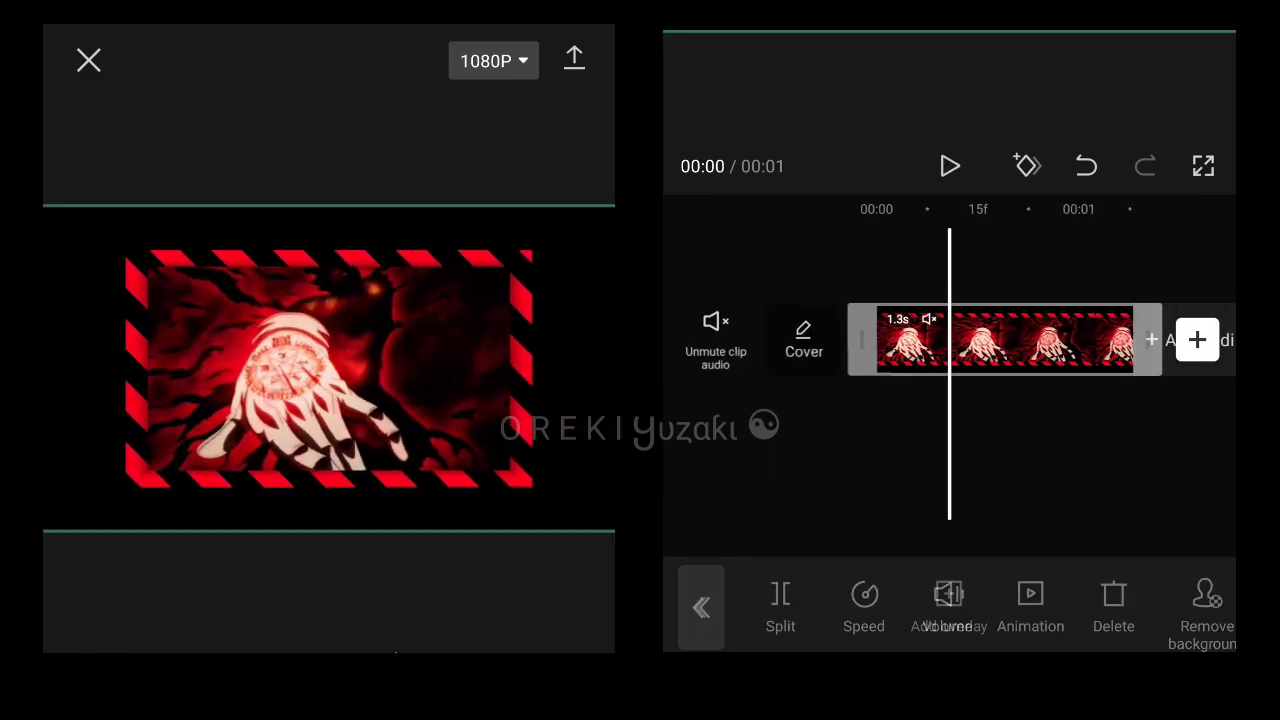
click(1029, 600)
click(831, 600)
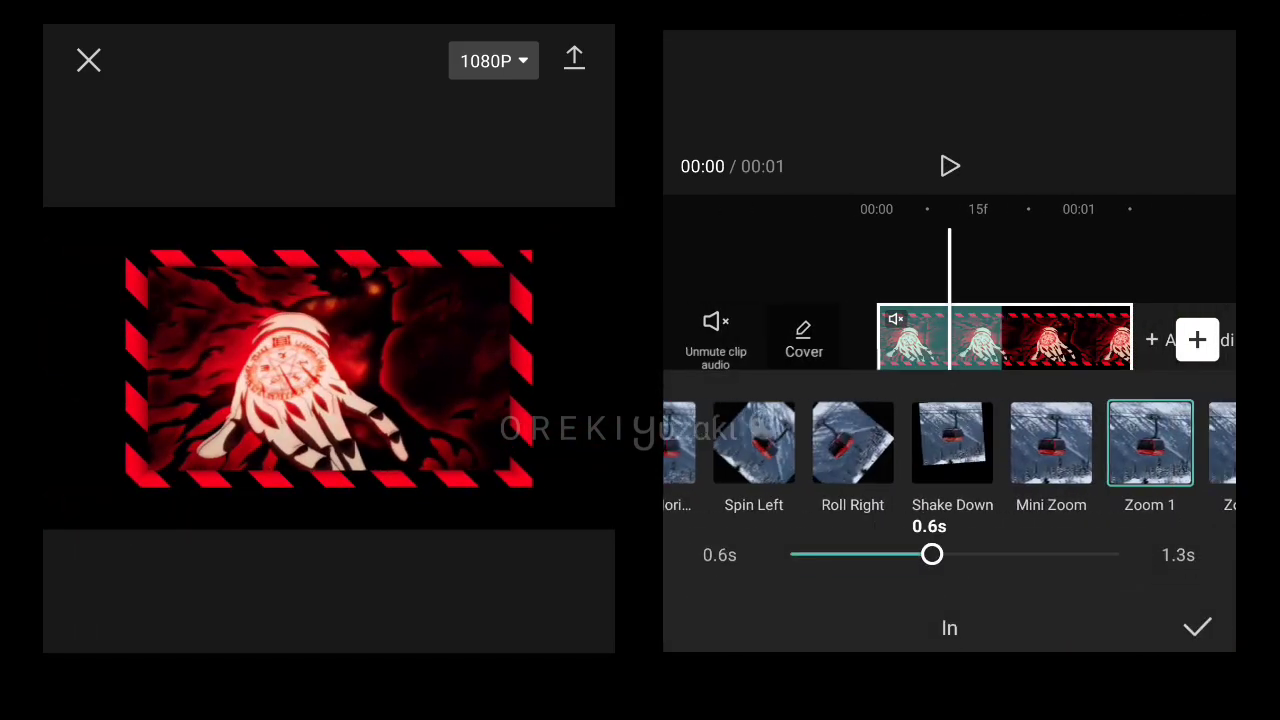
click(1148, 443)
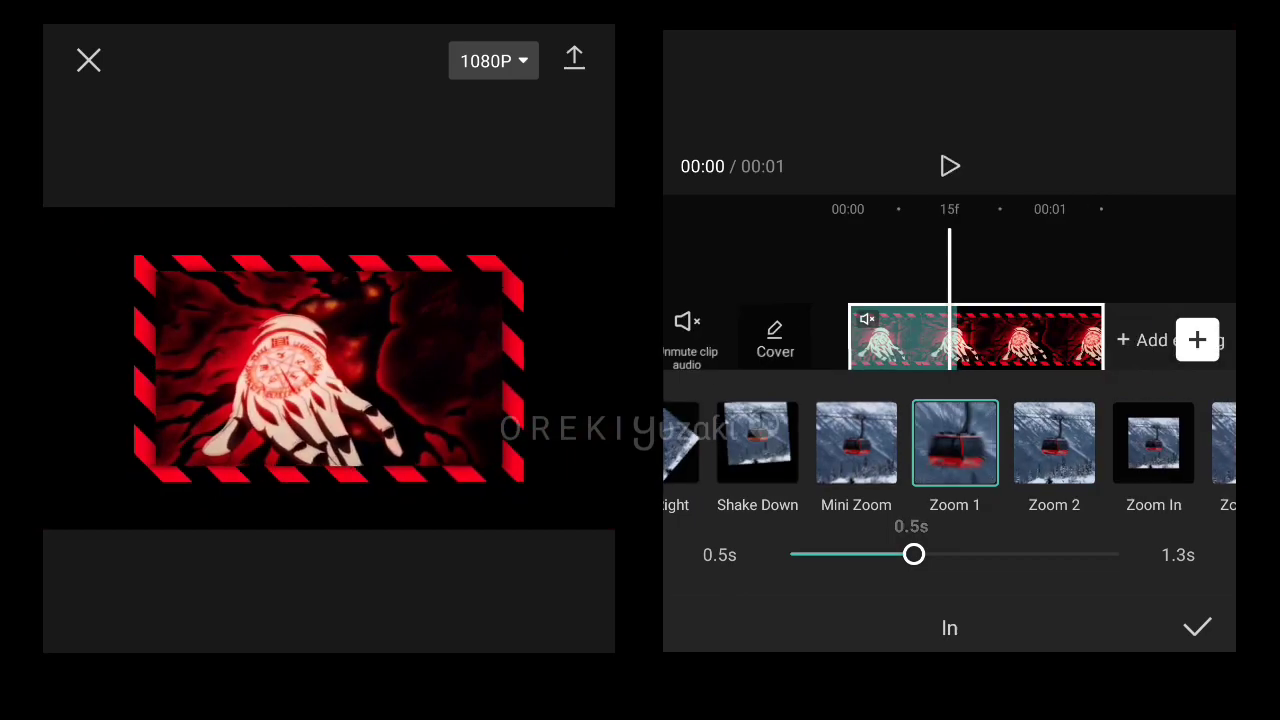
drag(914, 554, 920, 554)
click(1197, 627)
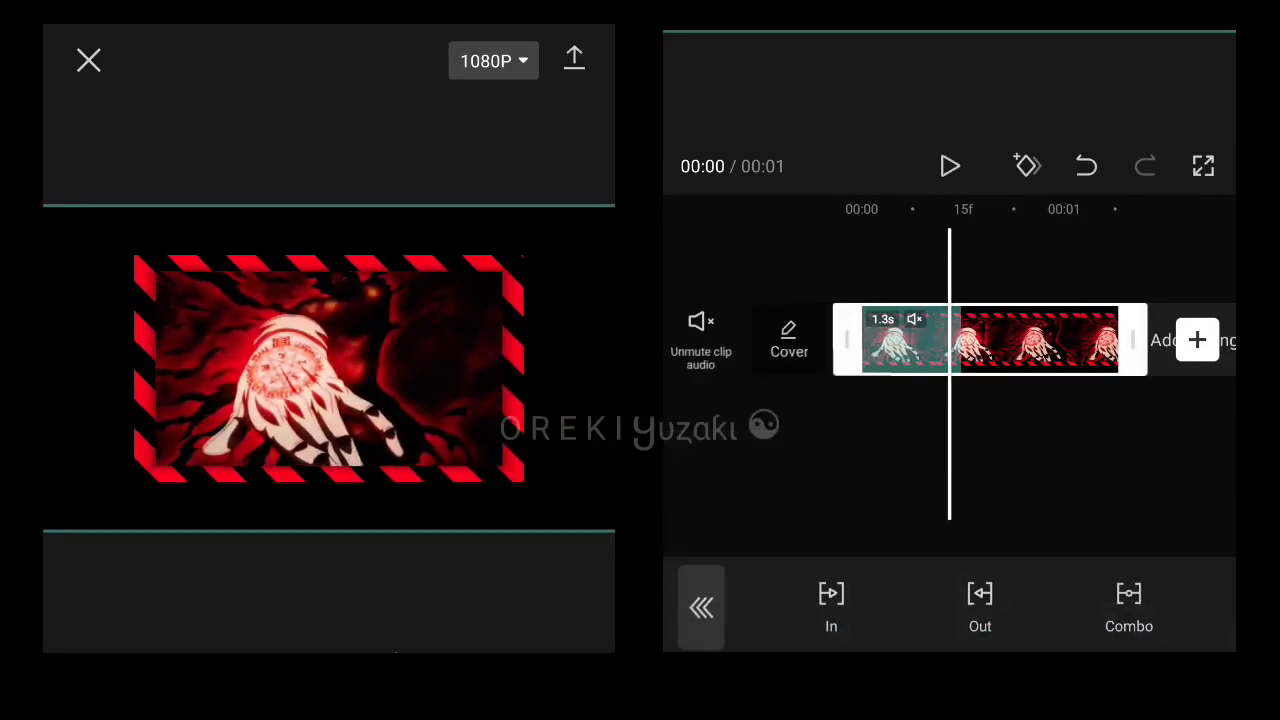
click(700, 606)
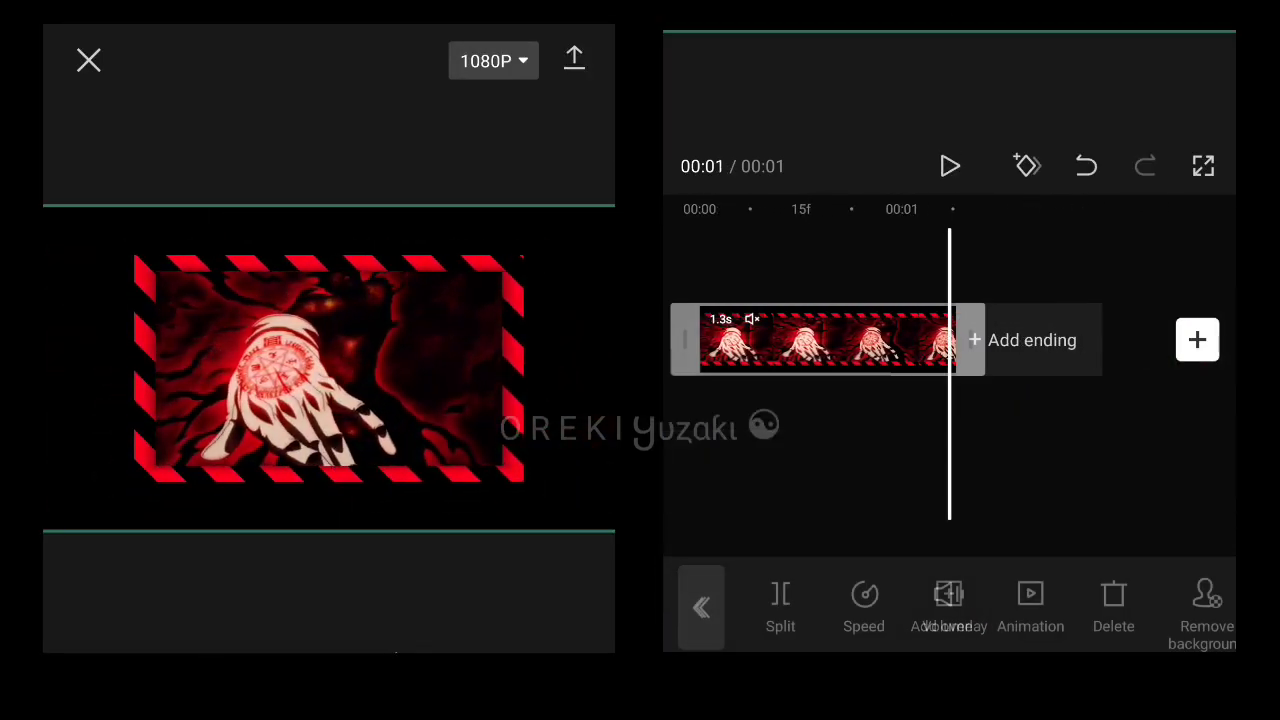
Confirm the Zoom 1 In animation, then export the video at 1080P.
click(831, 600)
scroll(950, 443, right, 5)
click(1143, 443)
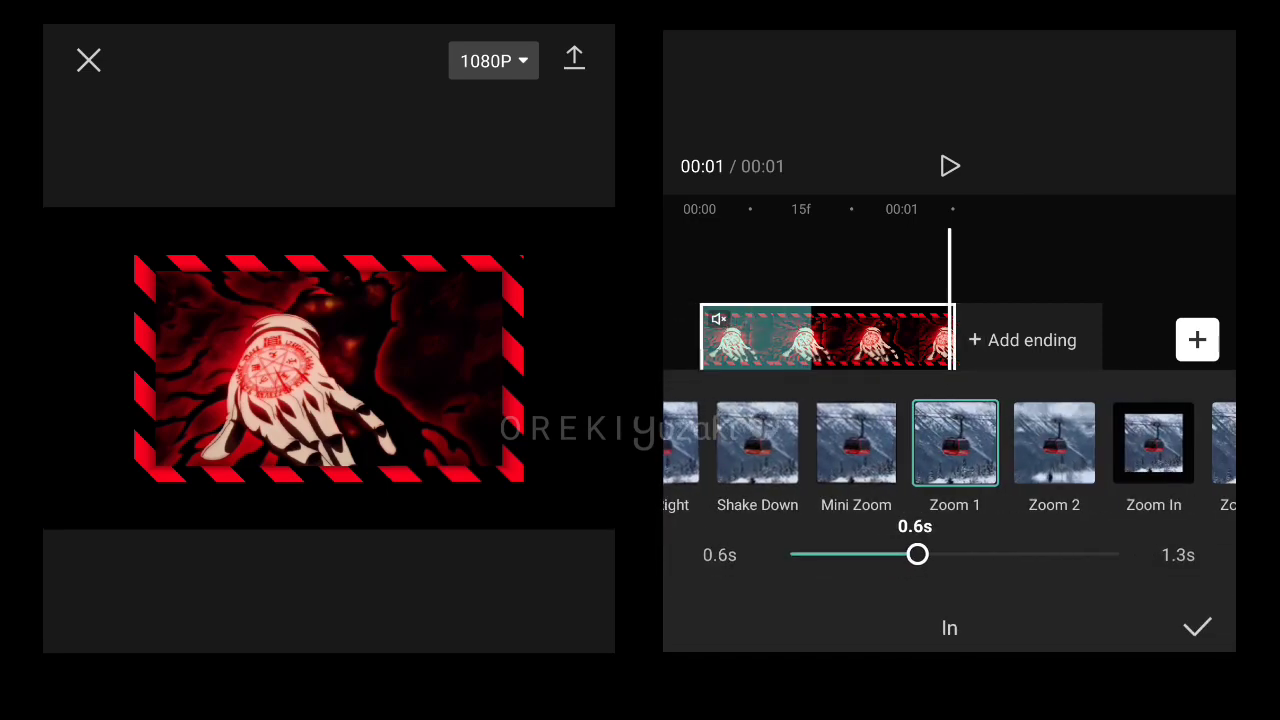
click(1197, 627)
click(700, 606)
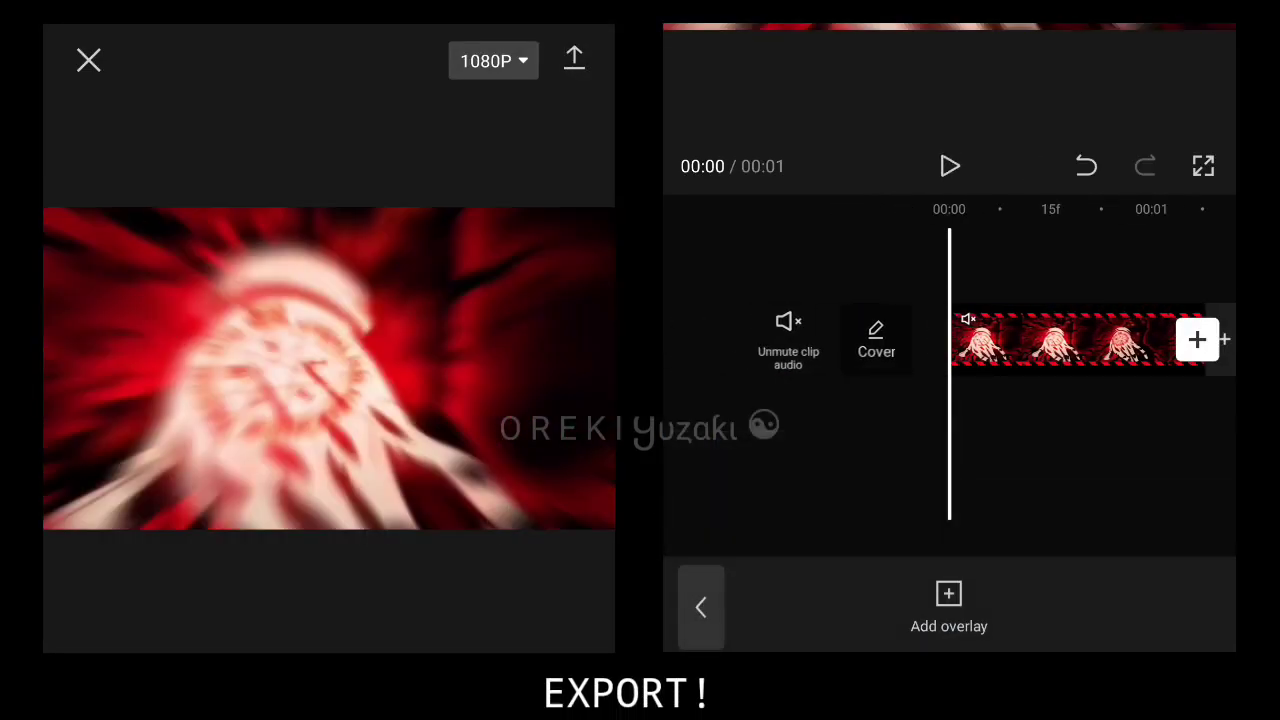
click(493, 61)
click(574, 57)
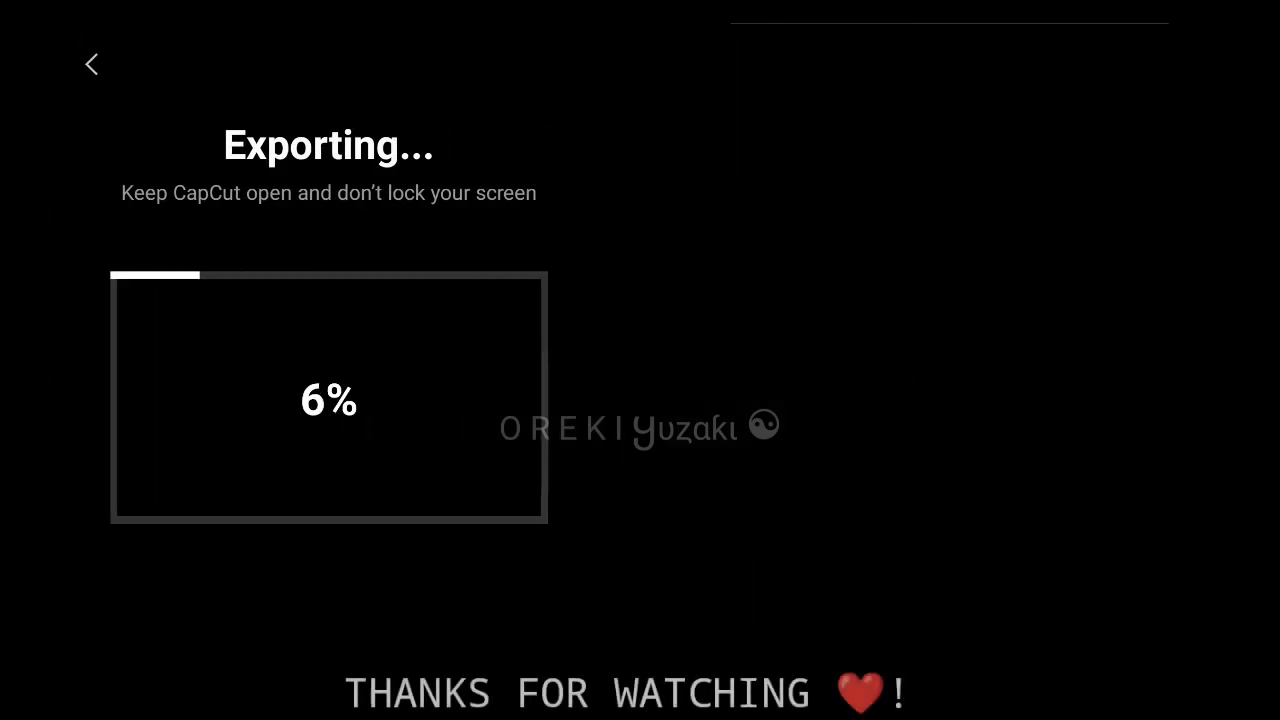